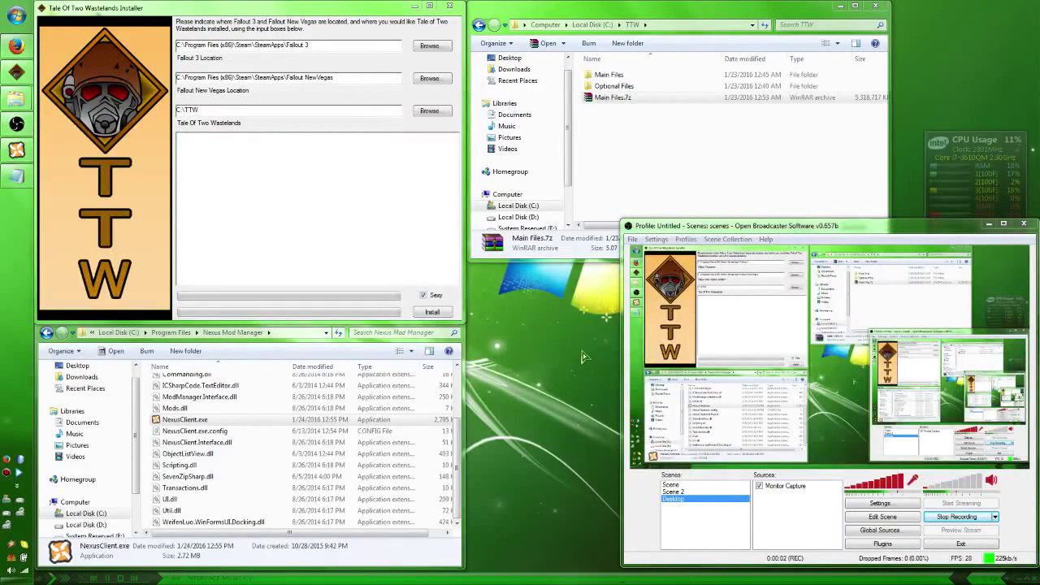
- Review the Fallout 3, Fallout New Vegas and C:\TTW paths in the installer alongside the contents of the TTW folder
{"action": "left_click", "coordinate": [203, 187]}
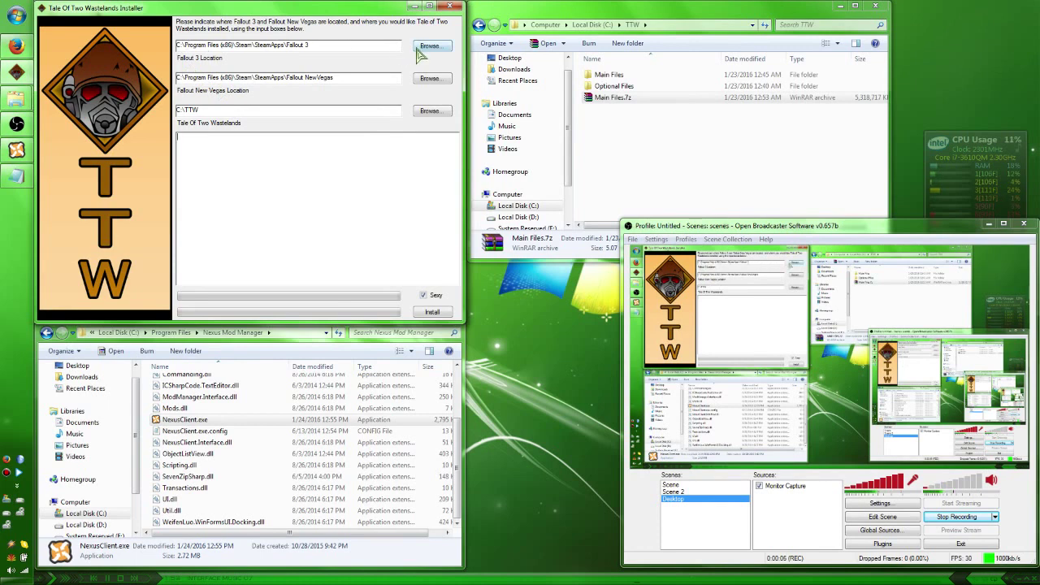
{"action": "left_click", "coordinate": [257, 47]}
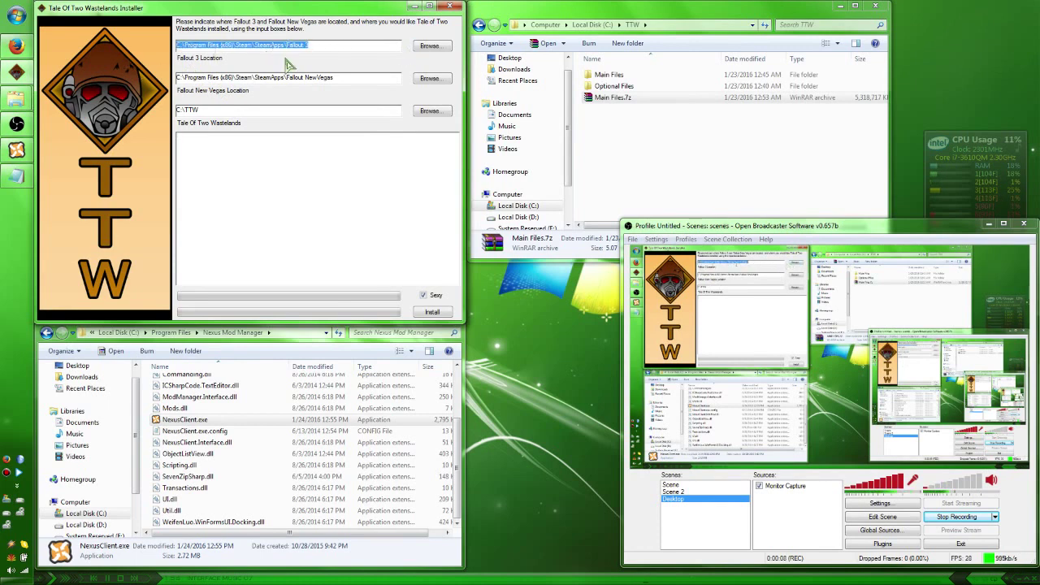
{"action": "left_click_drag", "start_coordinate": [341, 77], "coordinate": [251, 93]}
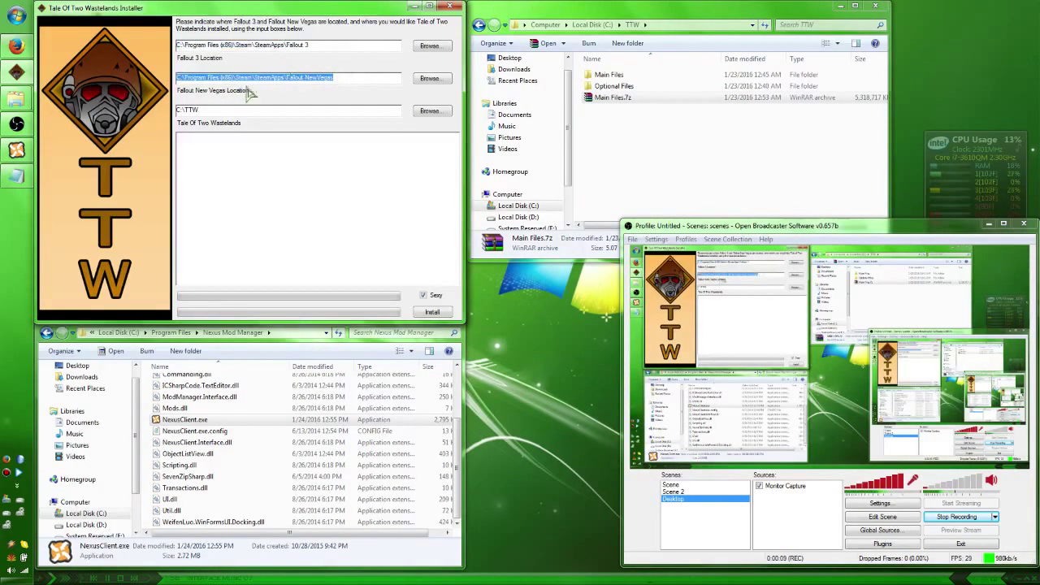
{"action": "left_click", "coordinate": [223, 109]}
{"action": "left_click", "coordinate": [618, 119]}
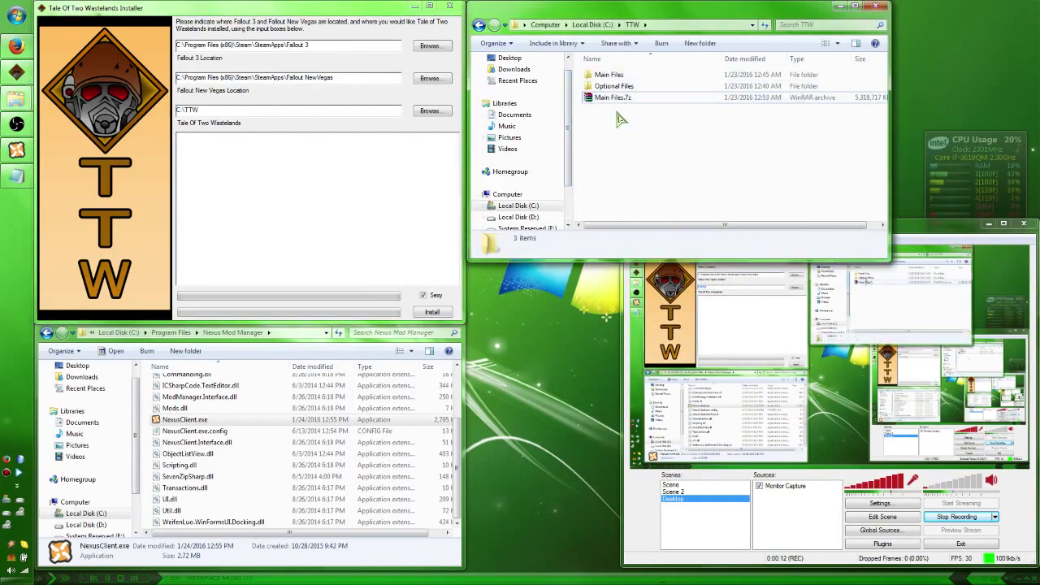
{"action": "left_click", "coordinate": [286, 199]}
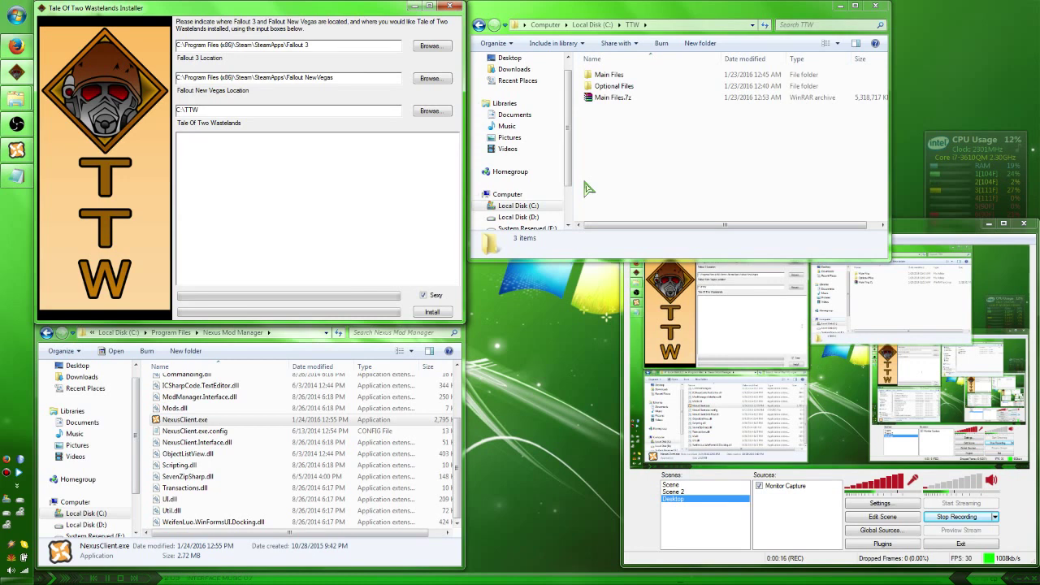
{"action": "left_click", "coordinate": [640, 161]}
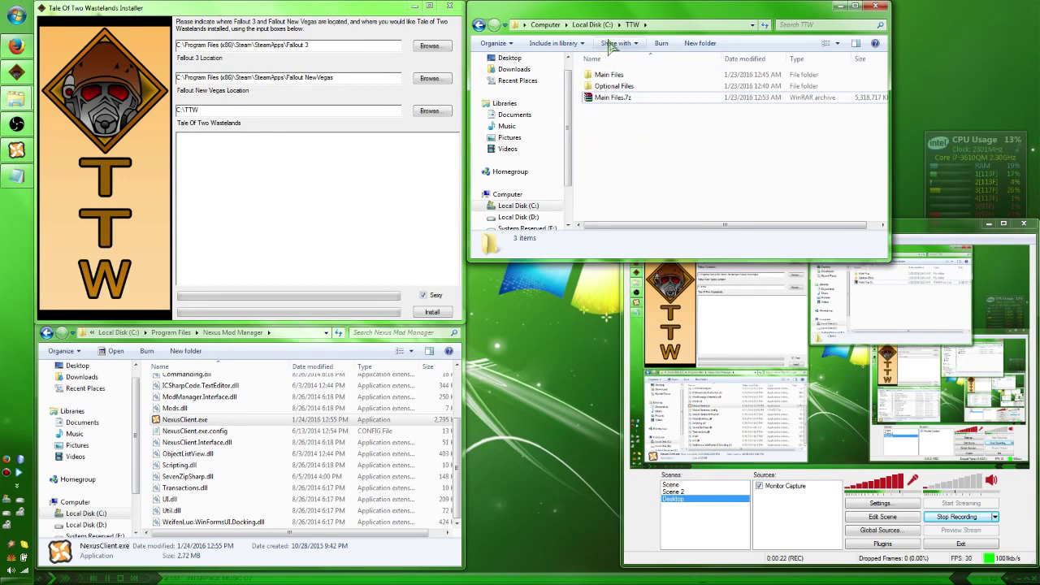
- Point out the 7-Zip option for compressing the Main Files folder and the Main Files.7z archive in C:\TTW
{"action": "left_click", "coordinate": [609, 75]}
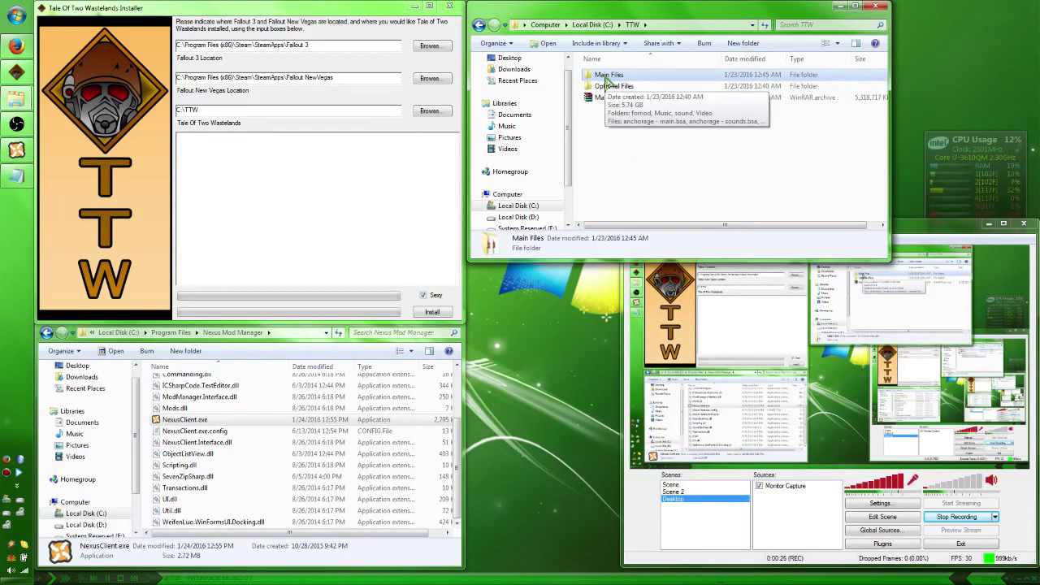
{"action": "right_click", "coordinate": [606, 77]}
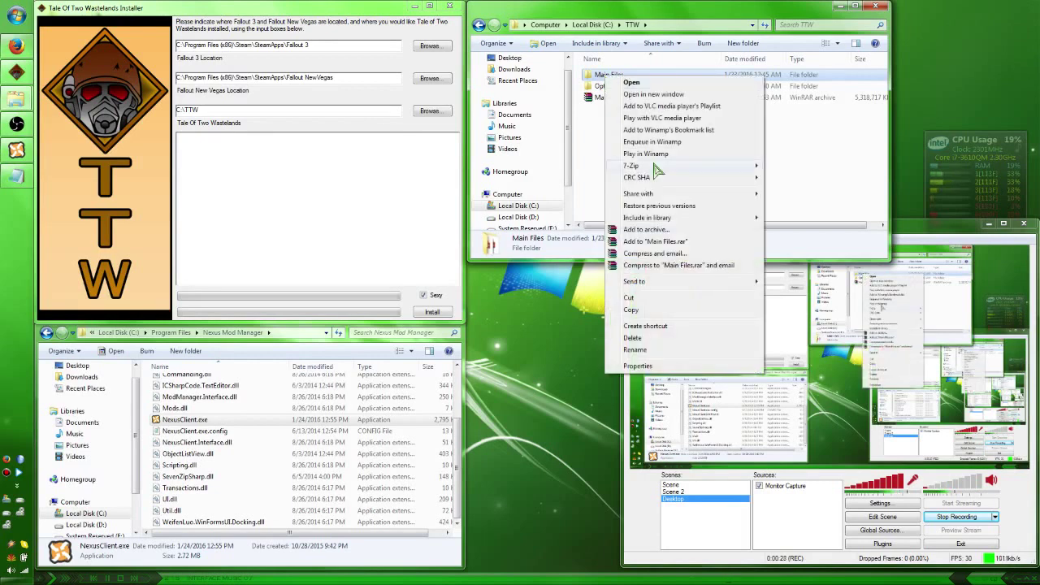
{"action": "mouse_move", "coordinate": [666, 166]}
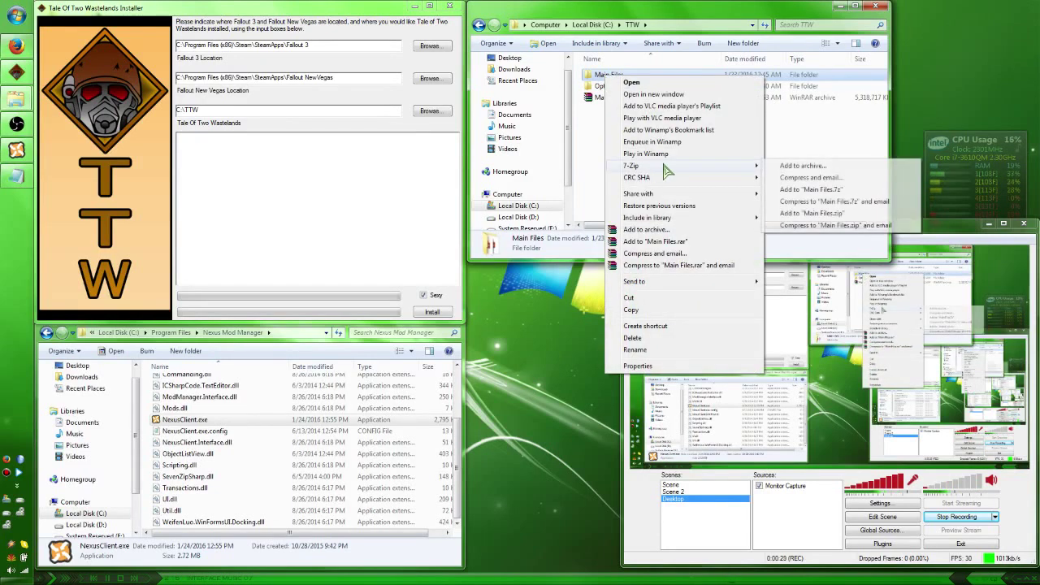
{"action": "left_click", "coordinate": [804, 189]}
{"action": "left_click", "coordinate": [630, 97]}
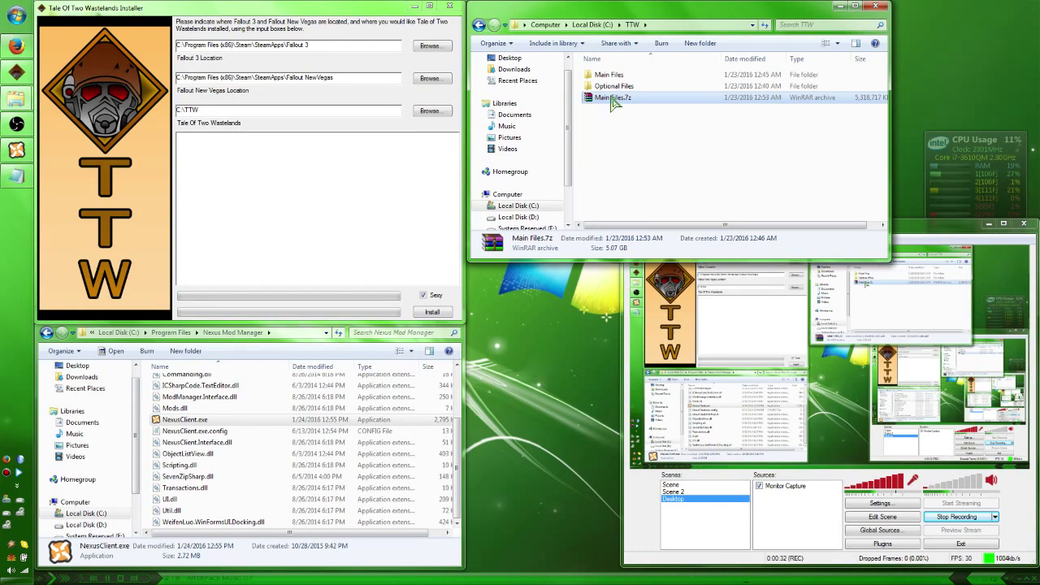
{"action": "left_click", "coordinate": [645, 140]}
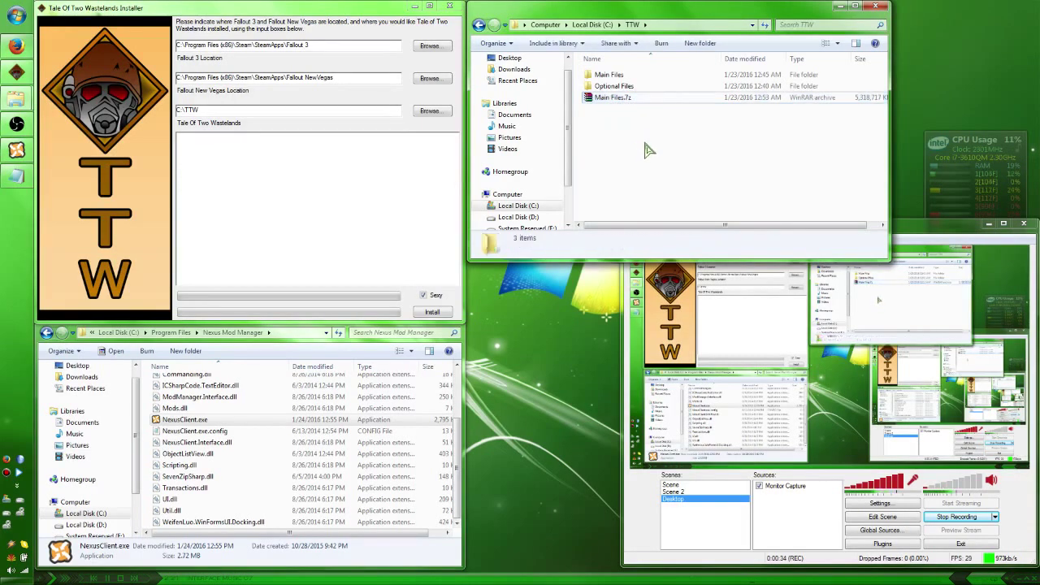
- Switch to Nexus Mod Manager, browse to Main Files.7z in C:\TTW as a mod to add, and cancel the file selection
{"action": "left_click", "coordinate": [16, 150]}
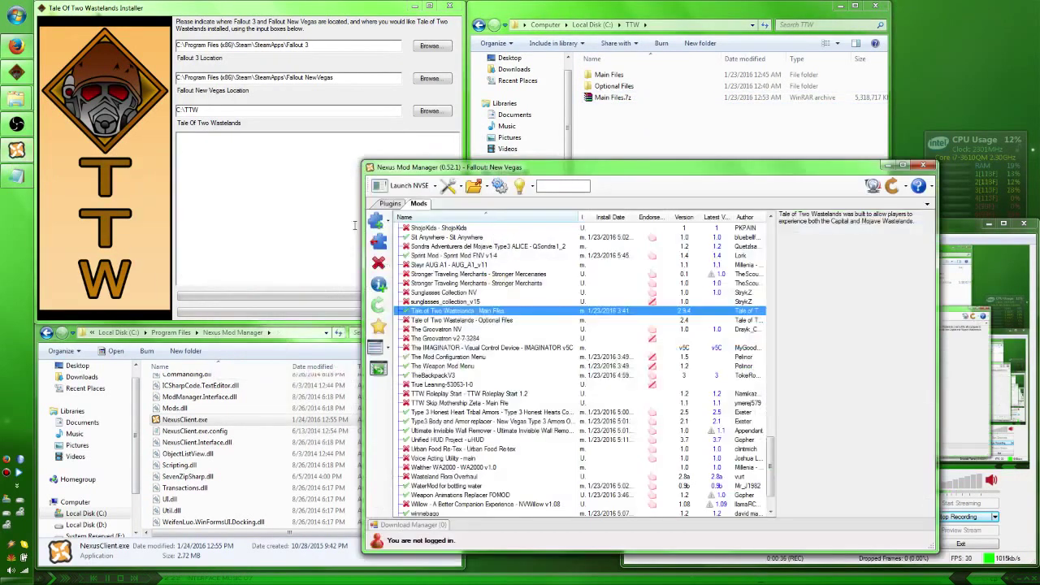
{"action": "left_click", "coordinate": [377, 224]}
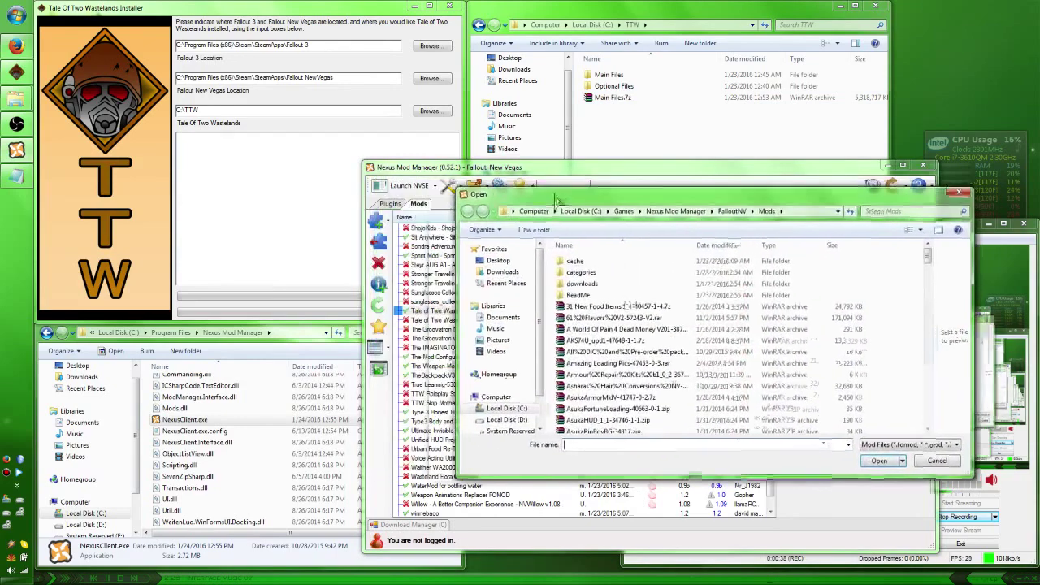
{"action": "left_click", "coordinate": [511, 408]}
{"action": "double_click", "coordinate": [577, 397]}
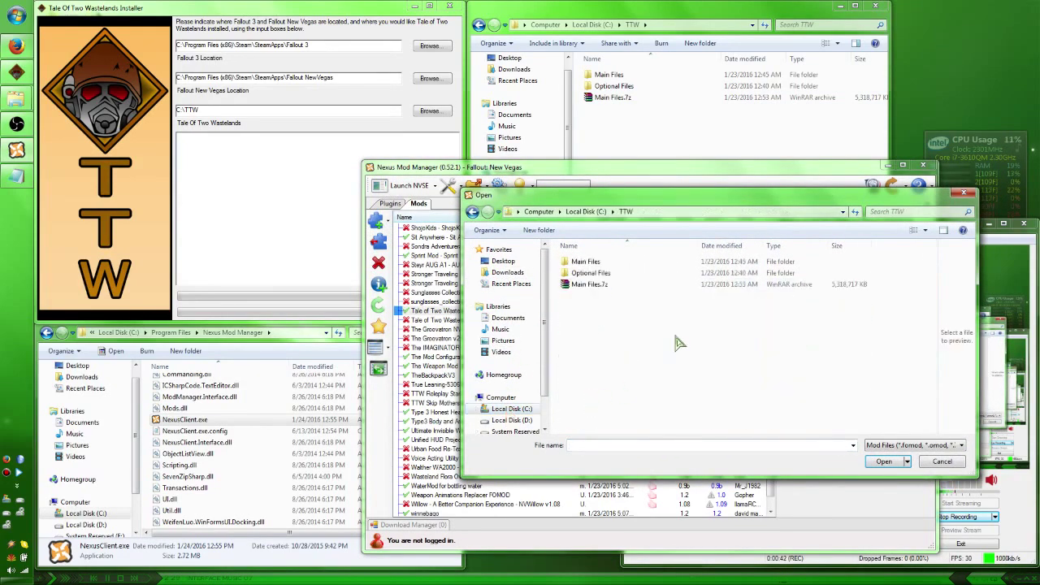
{"action": "left_click", "coordinate": [591, 289]}
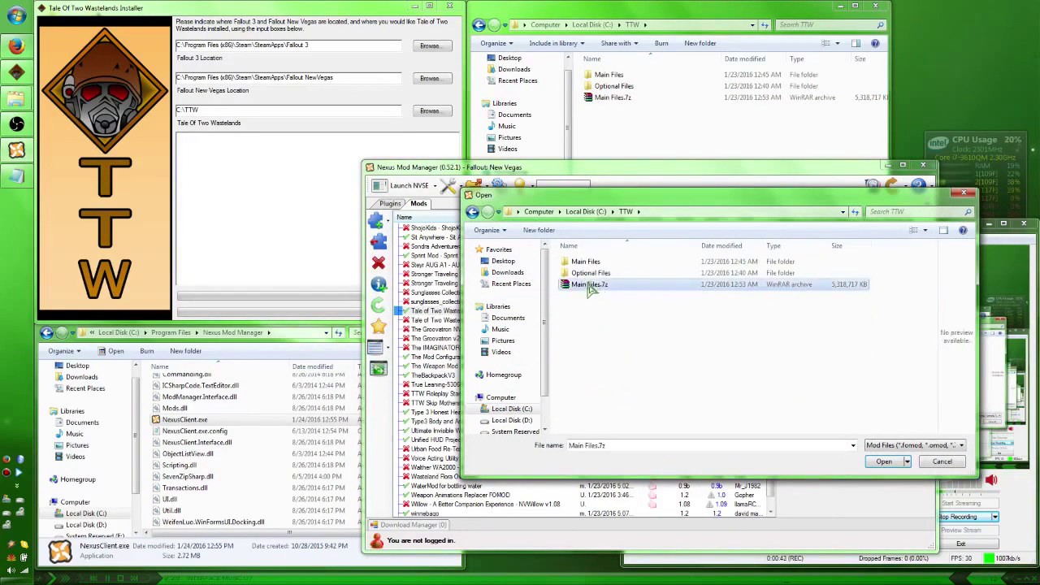
{"action": "left_click", "coordinate": [935, 461]}
- Point out the Tale of Two Wastelands - Main Files mod entry without renaming it, and close Nexus Mod Manager
{"action": "left_click", "coordinate": [432, 312]}
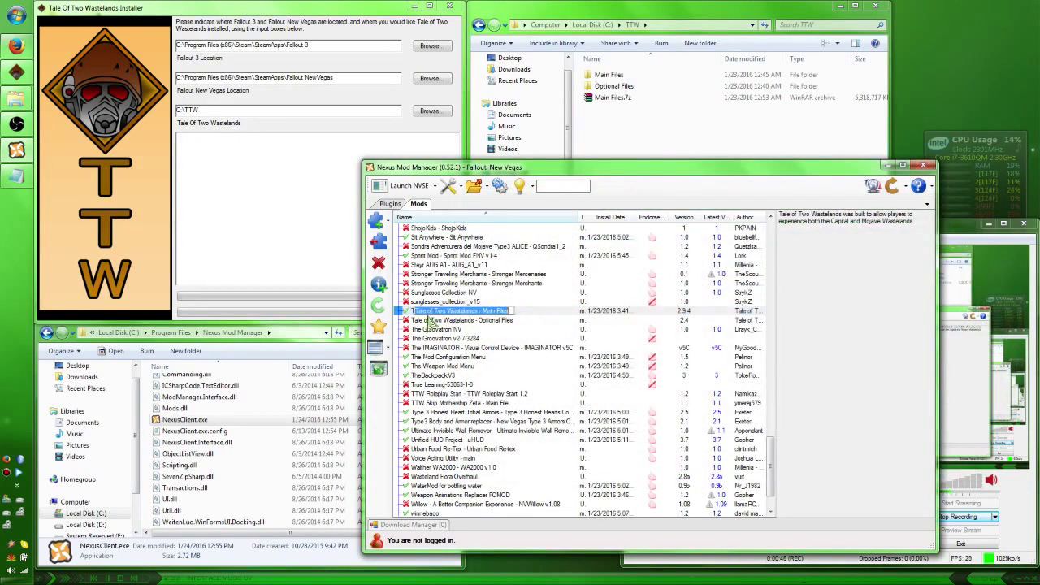
{"action": "key", "text": "Escape"}
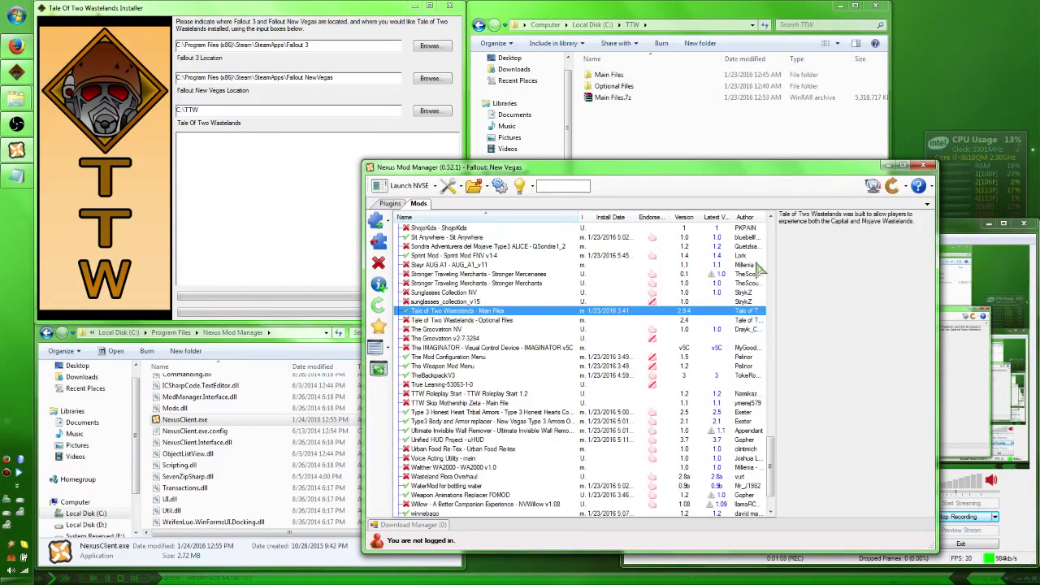
{"action": "left_click_drag", "start_coordinate": [500, 172], "coordinate": [399, 148]}
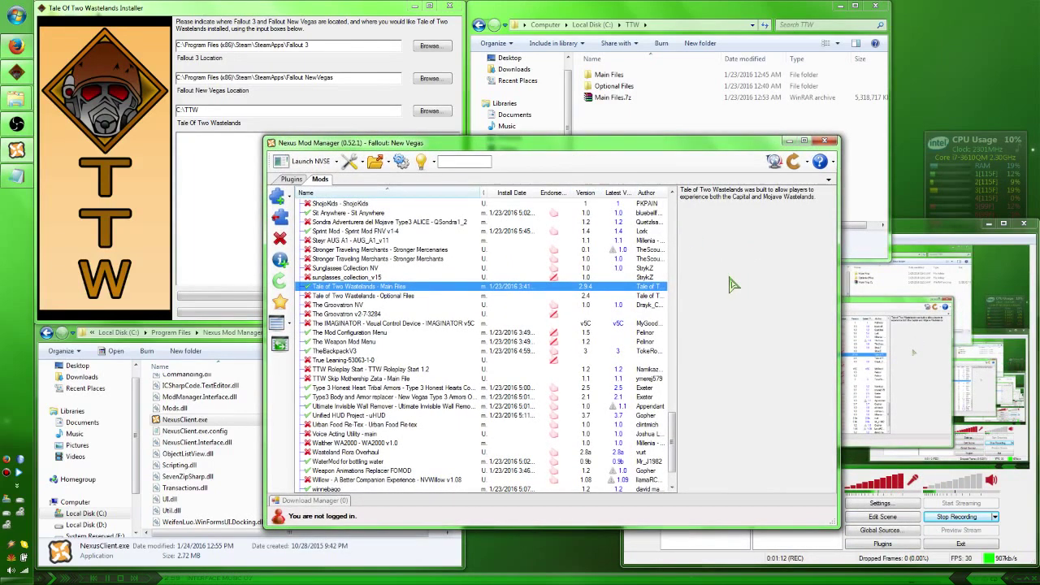
{"action": "left_click", "coordinate": [823, 143]}
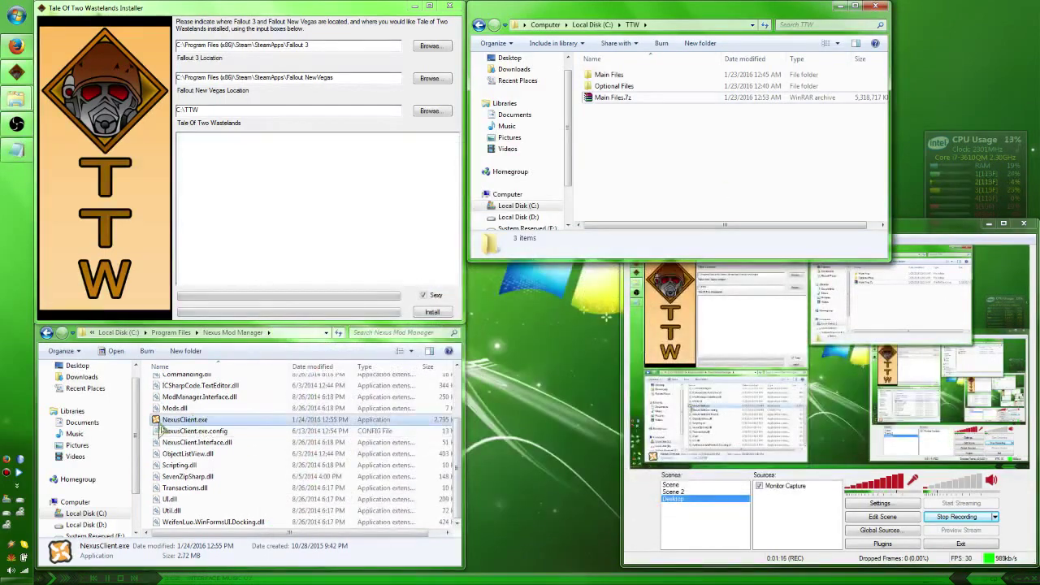
- Switch to Firefox, examine the Ultimate Crash to Desktop Fix page on Nexus Mods, and minimize the browser
{"action": "left_click", "coordinate": [16, 45]}
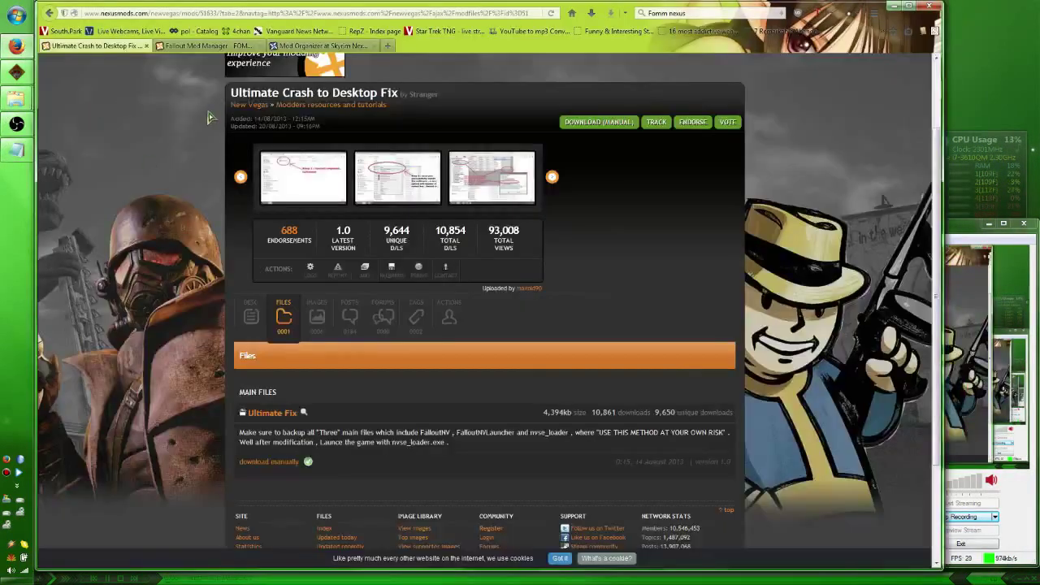
{"action": "left_click_drag", "start_coordinate": [228, 96], "coordinate": [399, 94]}
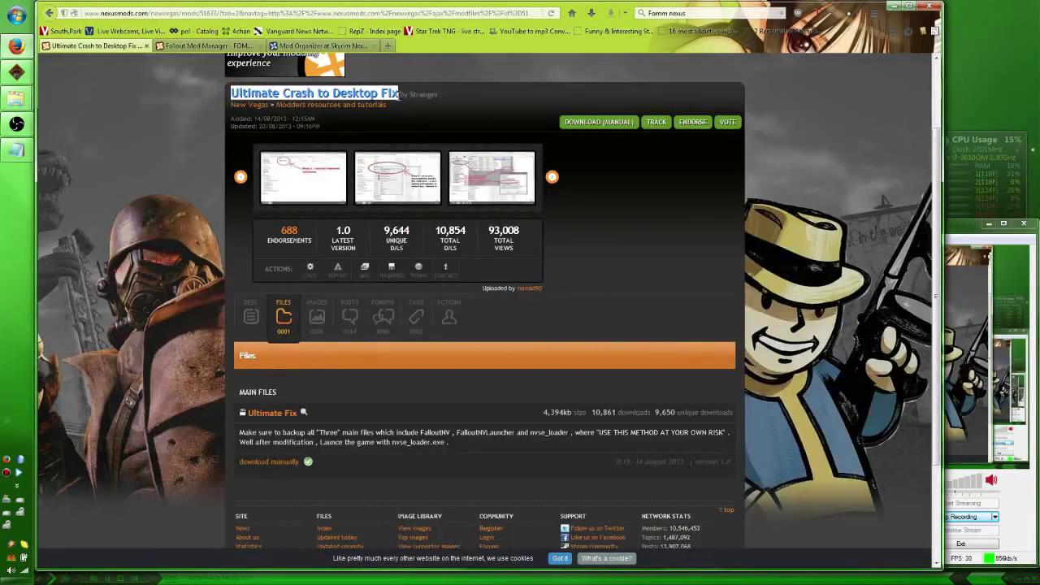
{"action": "left_click", "coordinate": [428, 132]}
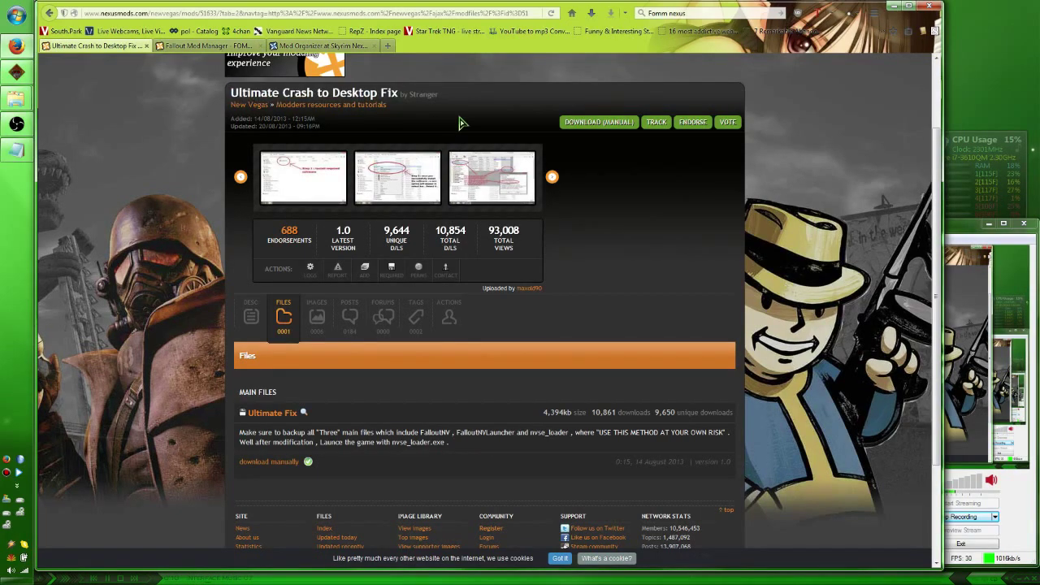
{"action": "left_click", "coordinate": [891, 6]}
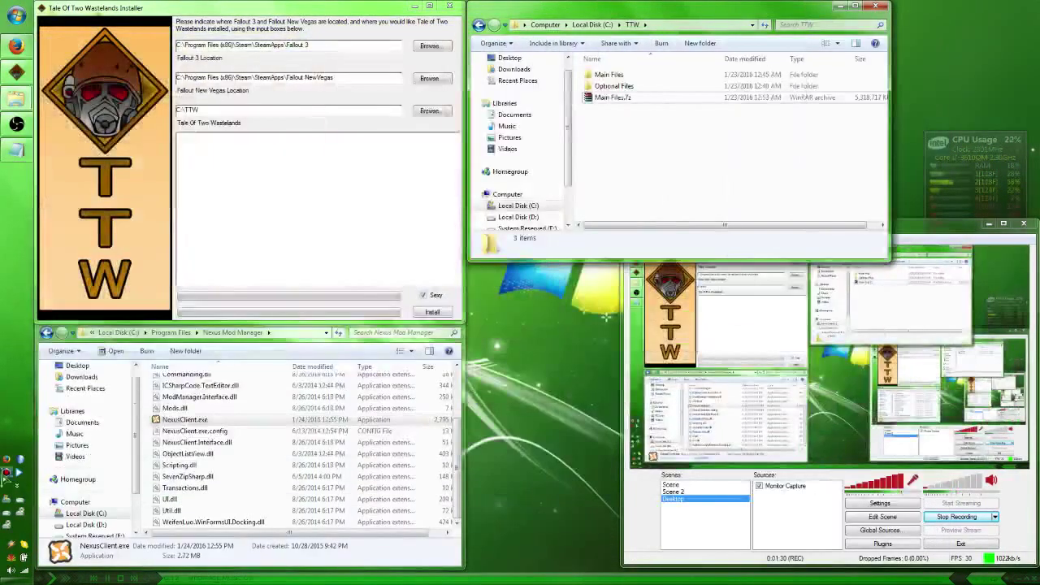
- Open NexusClient.exe in CFF Explorer and accept its File Header characteristics with "App can handle >2gb address space" enabled
{"action": "right_click", "coordinate": [202, 420]}
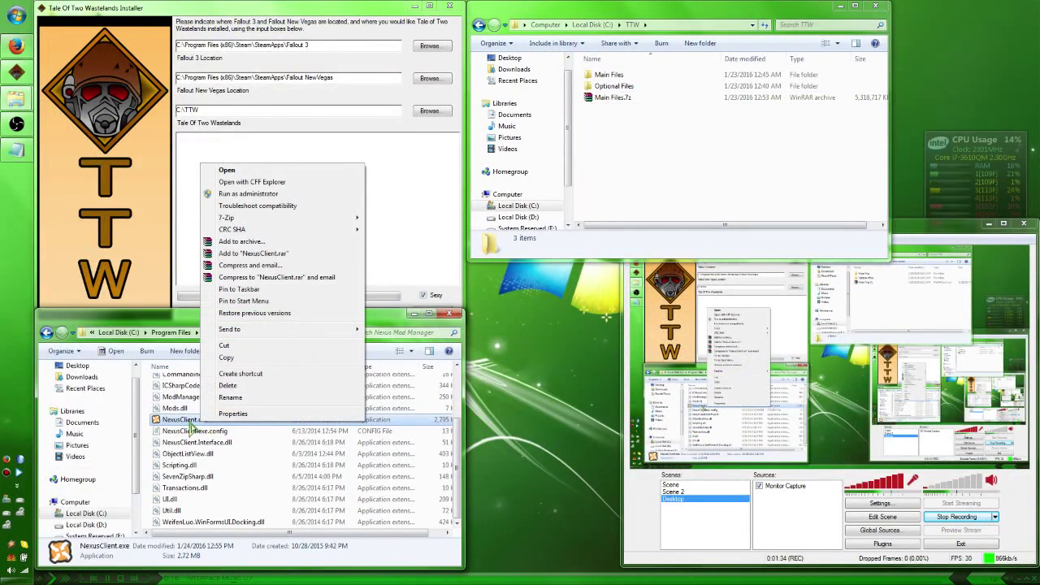
{"action": "left_click", "coordinate": [275, 184]}
{"action": "left_click", "coordinate": [262, 225]}
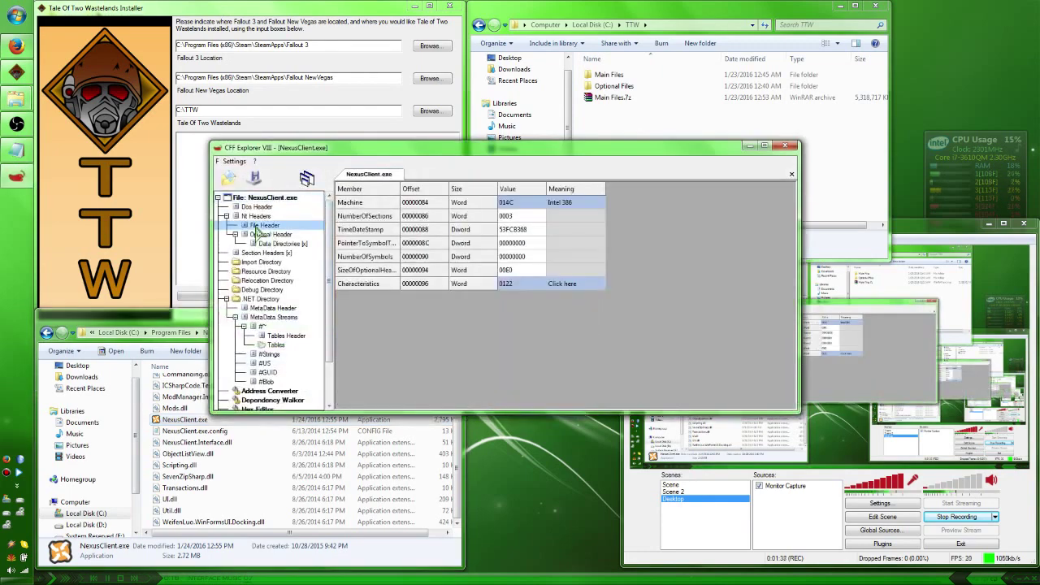
{"action": "left_click", "coordinate": [567, 284]}
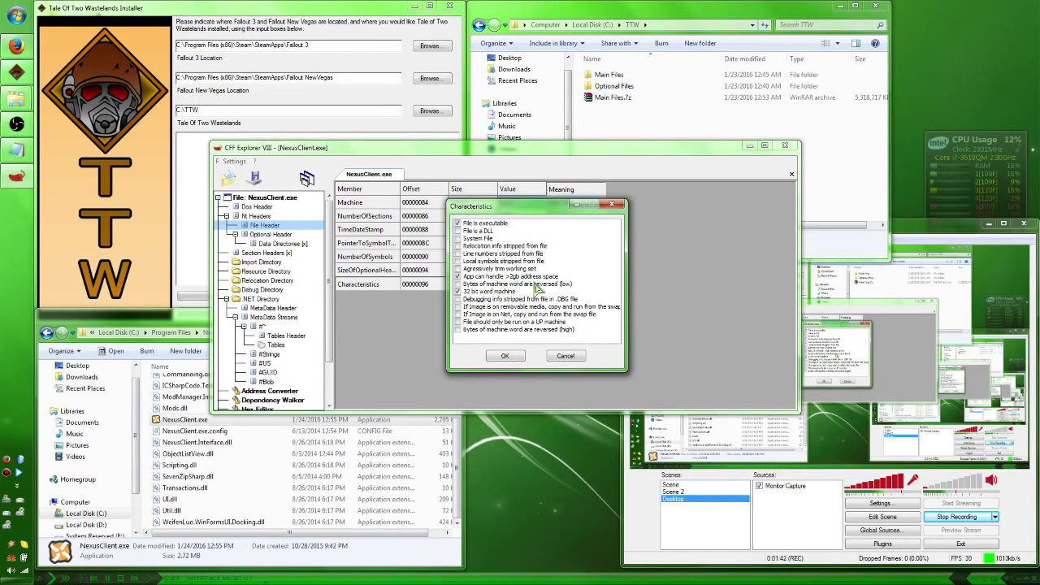
{"action": "left_click", "coordinate": [504, 355]}
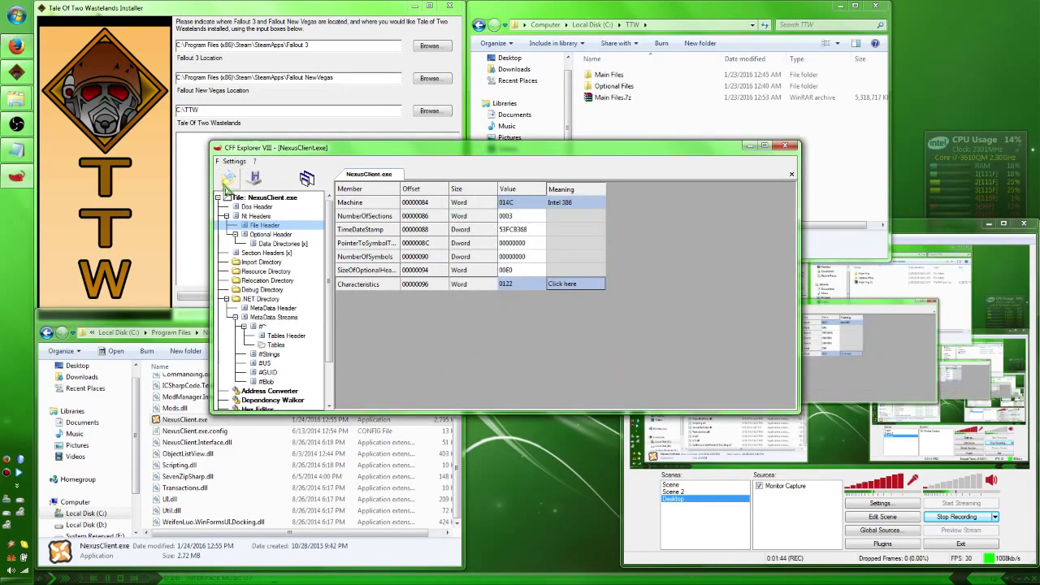
- Save NexusClient.exe over the original file and close CFF Explorer
{"action": "left_click", "coordinate": [228, 180]}
{"action": "left_click", "coordinate": [248, 231]}
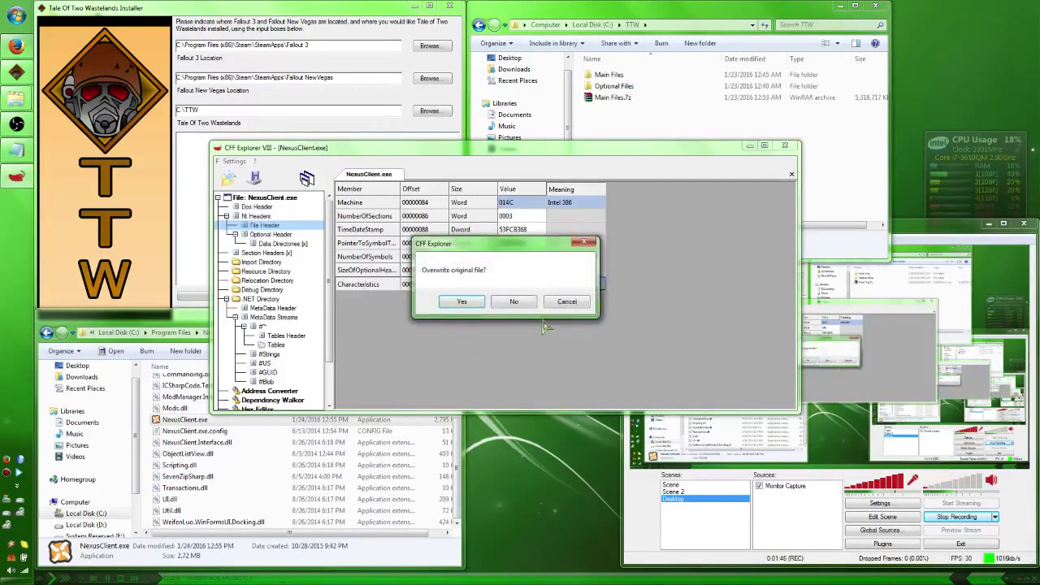
{"action": "left_click", "coordinate": [461, 301]}
{"action": "left_click", "coordinate": [785, 145]}
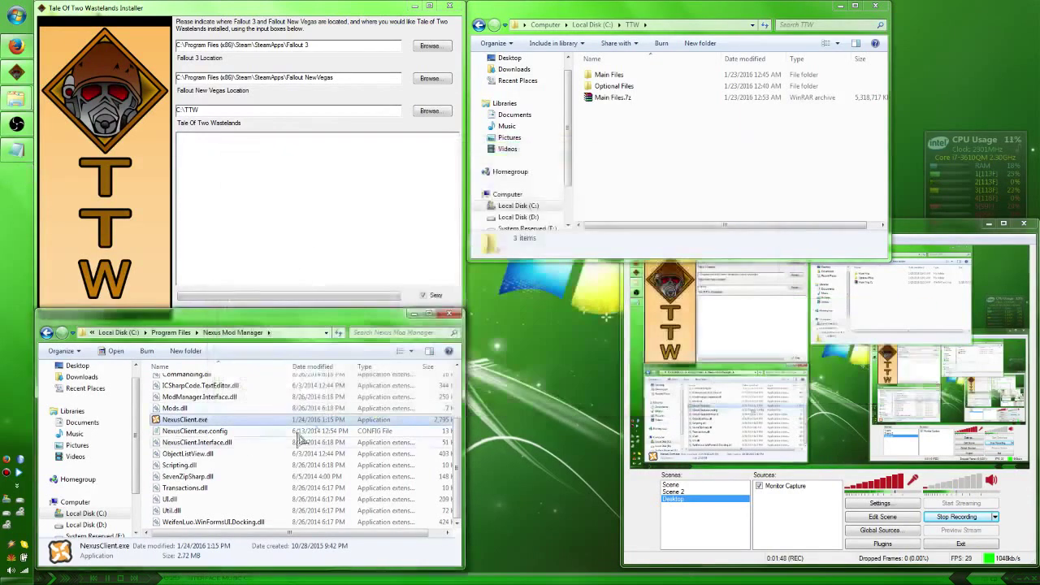
- Start Nexus Mod Manager from NexusClient.exe and launch Fallout: New Vegas through NVSE
{"action": "double_click", "coordinate": [205, 421]}
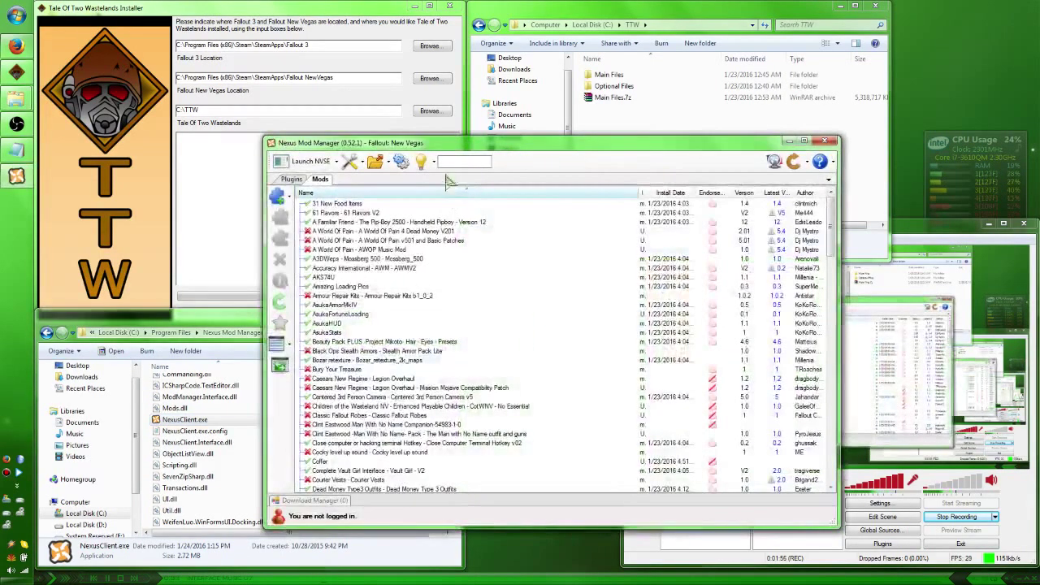
{"action": "left_click", "coordinate": [328, 149]}
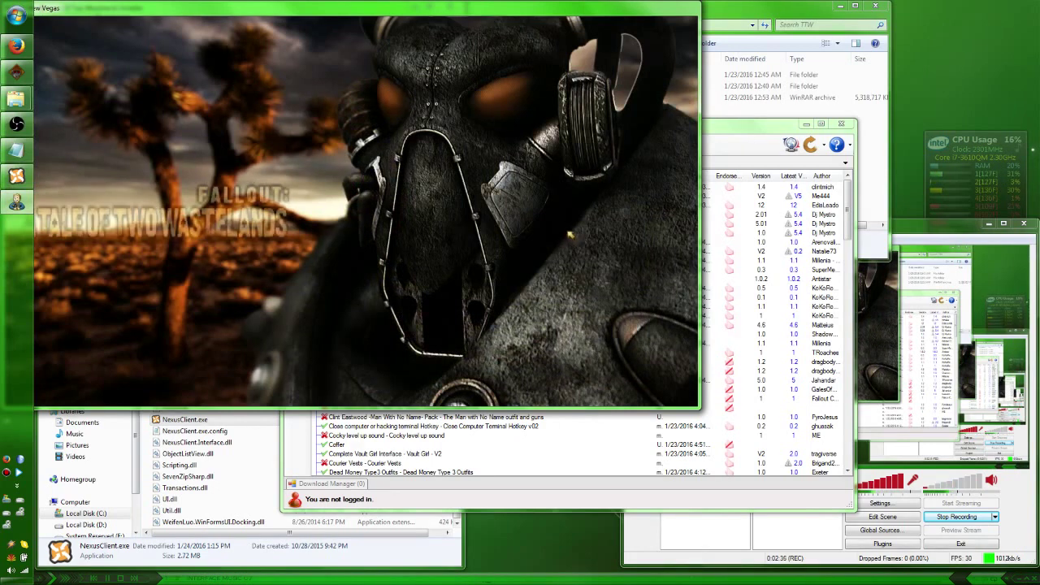
- Set the game's Master volume to about two-thirds, return to the main menu, and switch back to Nexus Mod Manager
{"action": "left_click", "coordinate": [642, 217]}
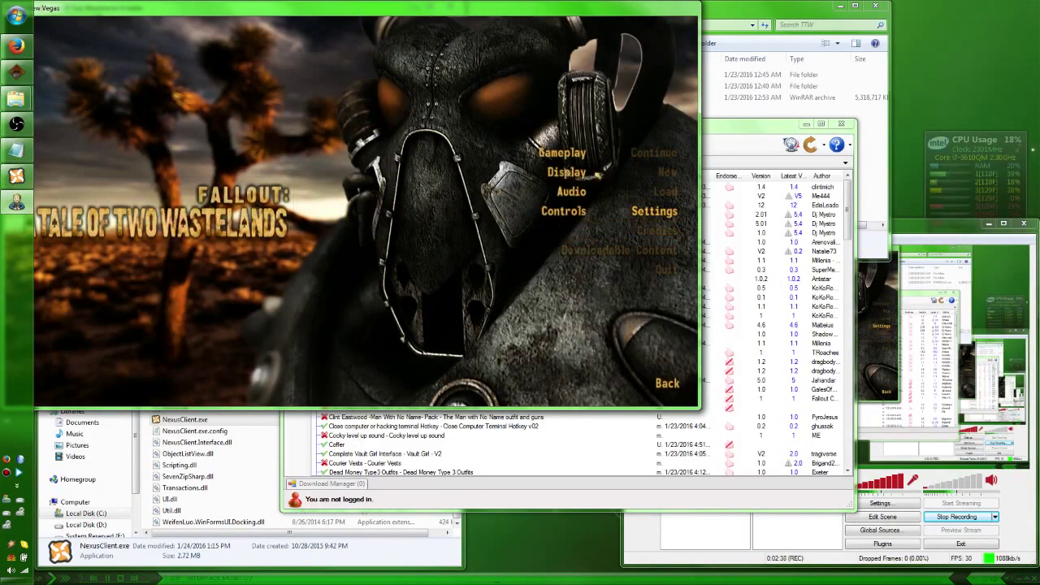
{"action": "left_click", "coordinate": [571, 193]}
{"action": "left_click", "coordinate": [404, 161]}
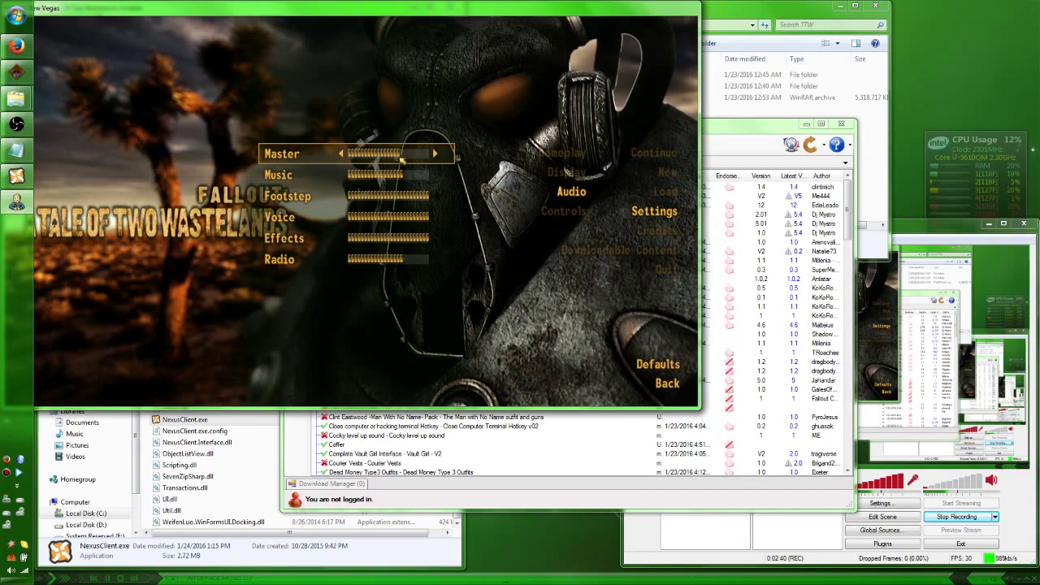
{"action": "left_click", "coordinate": [668, 383]}
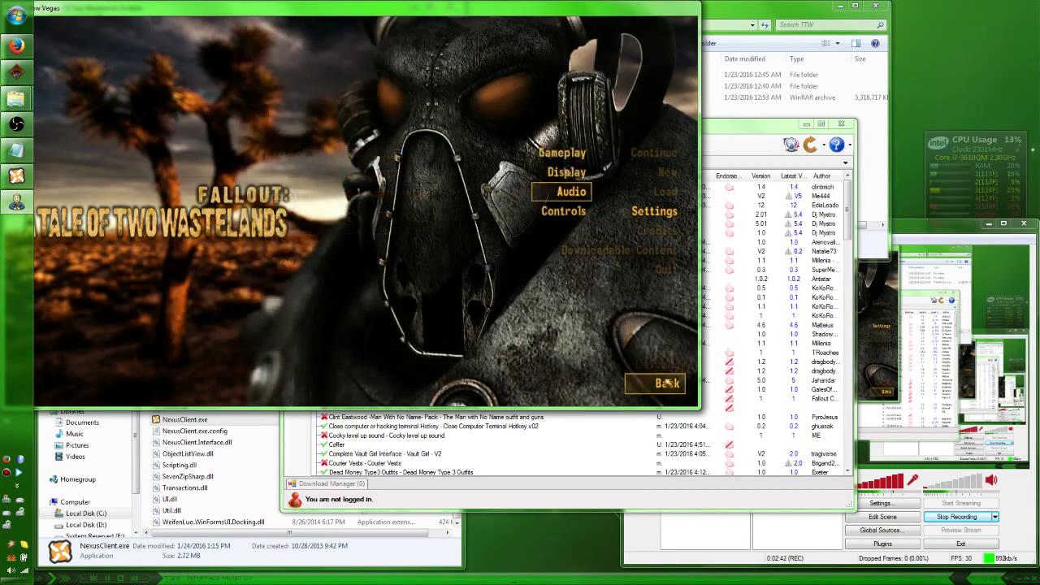
{"action": "left_click", "coordinate": [668, 384]}
{"action": "key", "text": "alt+Tab"}
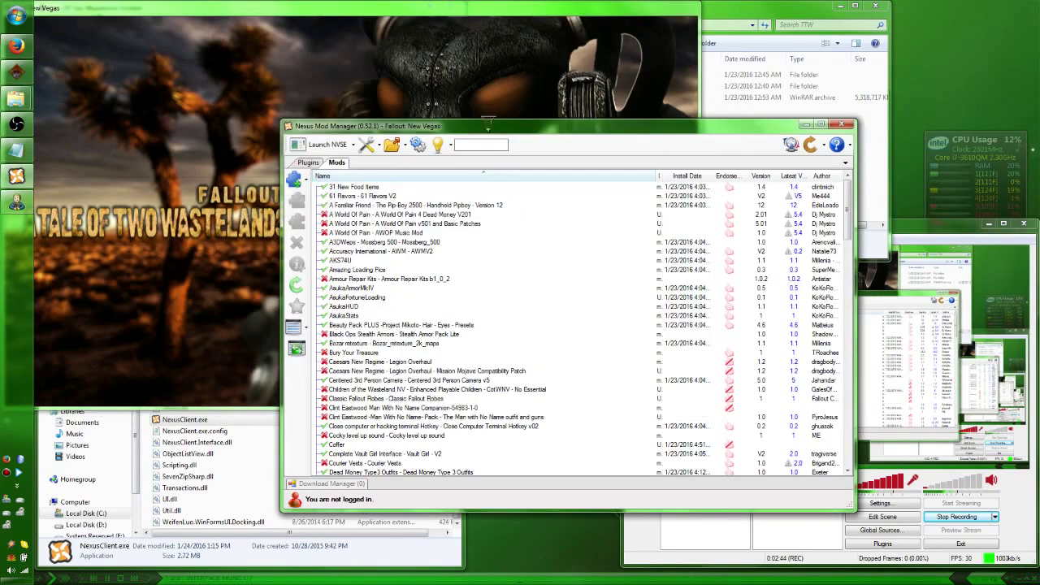
- Switch to the Fallout: New Vegas window and load the saved game #0129 Megaton
{"action": "key", "text": "alt+Tab"}
{"action": "key", "text": "alt+Tab"}
{"action": "key", "text": "alt+Tab"}
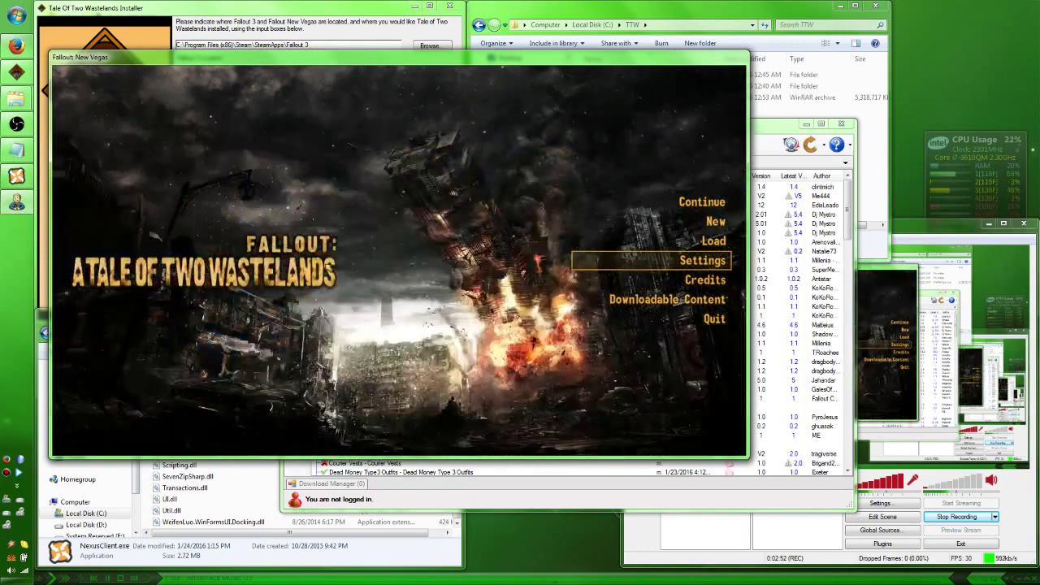
{"action": "left_click", "coordinate": [713, 241]}
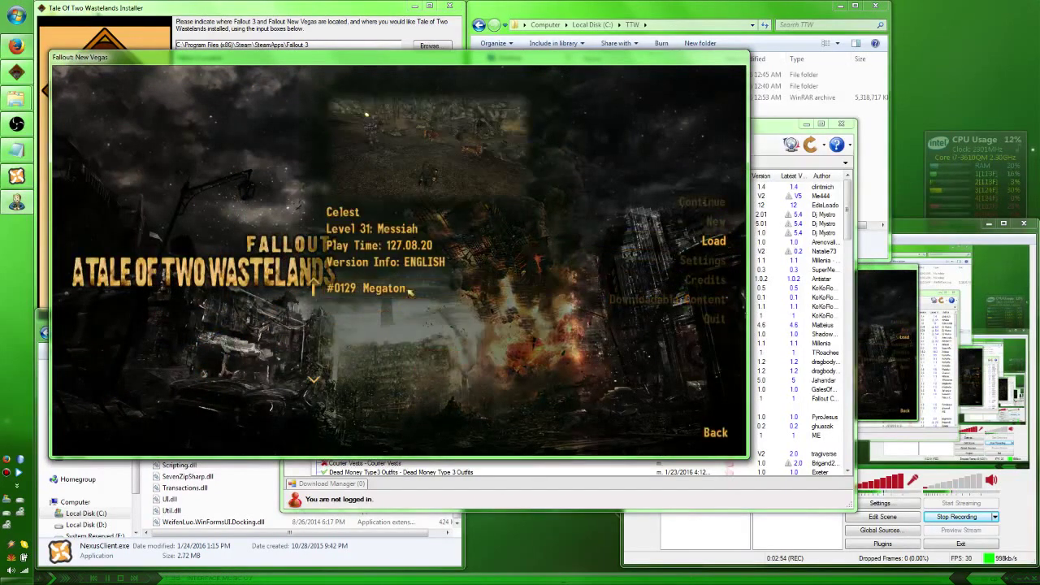
{"action": "left_click", "coordinate": [410, 291]}
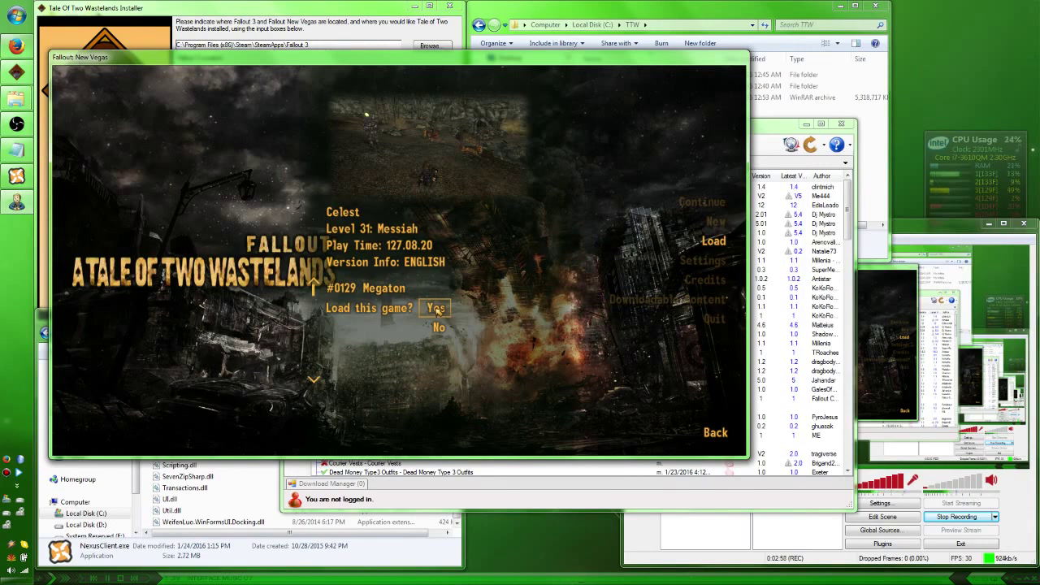
{"action": "left_click", "coordinate": [436, 309]}
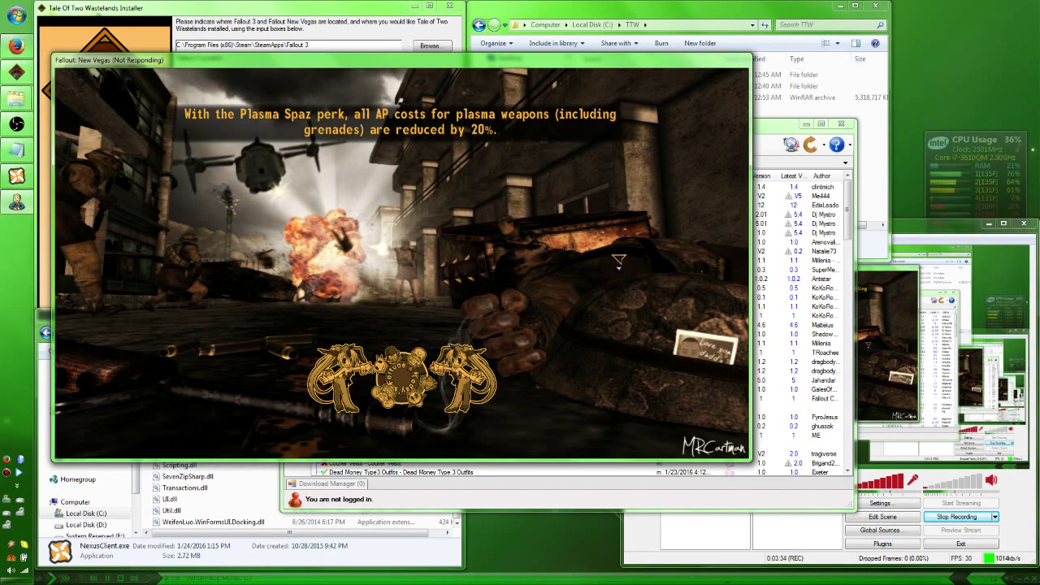
- Minimize the recording software's window, turn off Alarm 2 in the desktop Digital Clock gadget's settings and accept the change
{"action": "left_click", "coordinate": [983, 243]}
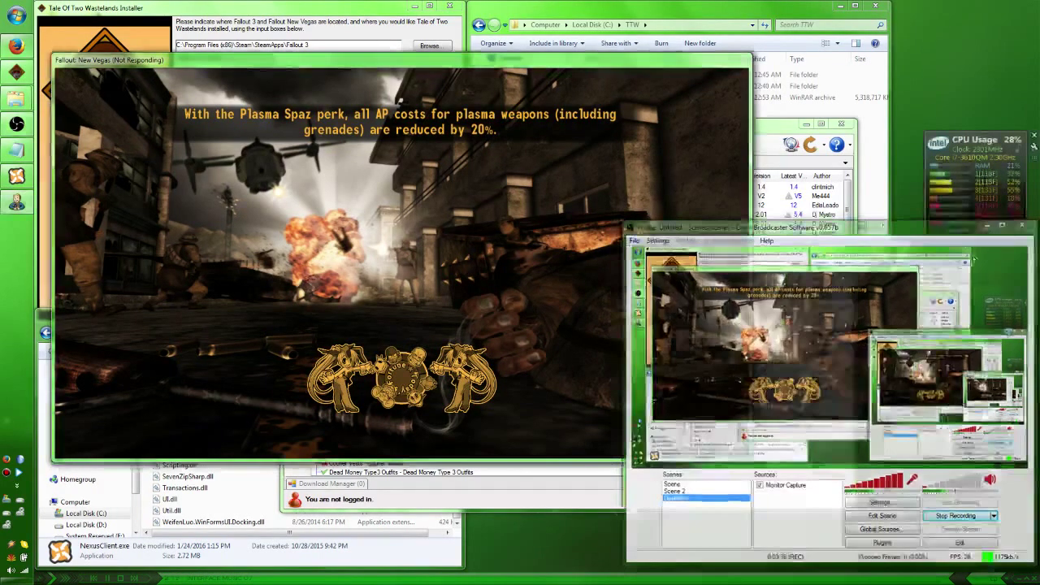
{"action": "left_click", "coordinate": [1033, 420]}
{"action": "left_click", "coordinate": [911, 325]}
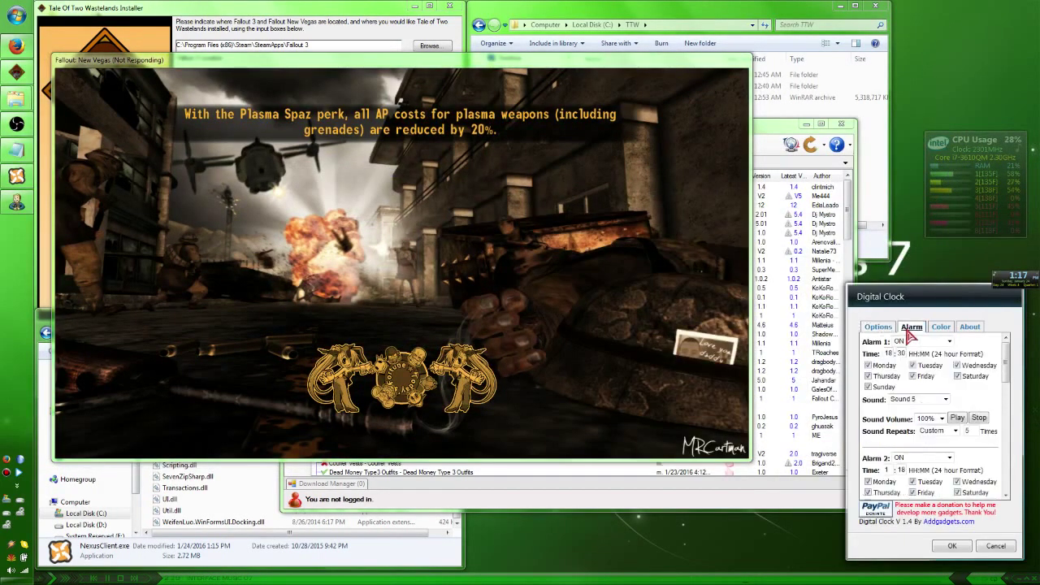
{"action": "left_click", "coordinate": [930, 458]}
{"action": "left_click", "coordinate": [911, 478]}
{"action": "left_click", "coordinate": [951, 546]}
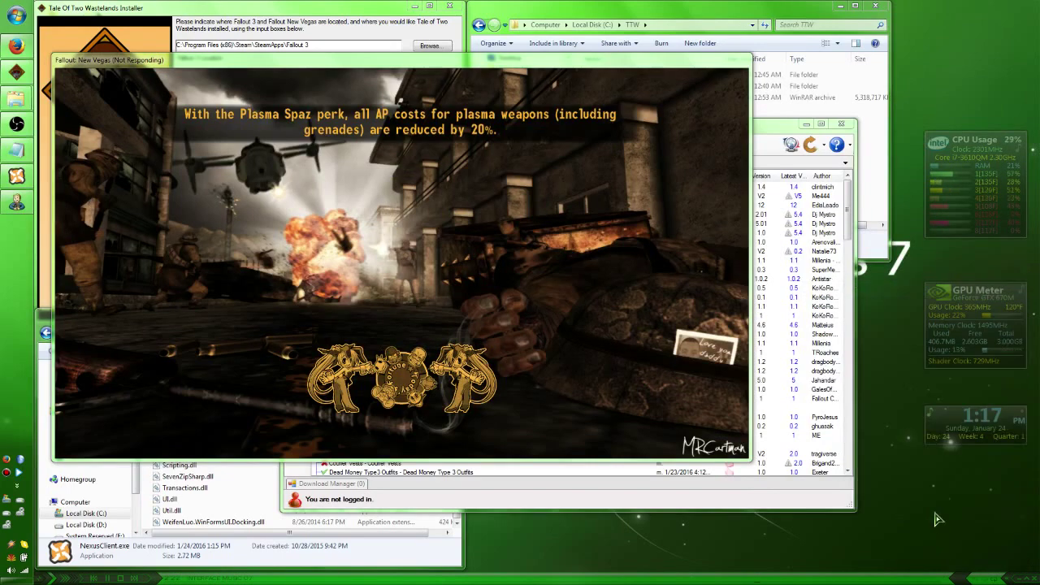
- Choose to wait for the unresponsive FalloutNV program, and move the character to Goodsprings with the console command coc goodsprings
{"action": "left_click", "coordinate": [362, 264]}
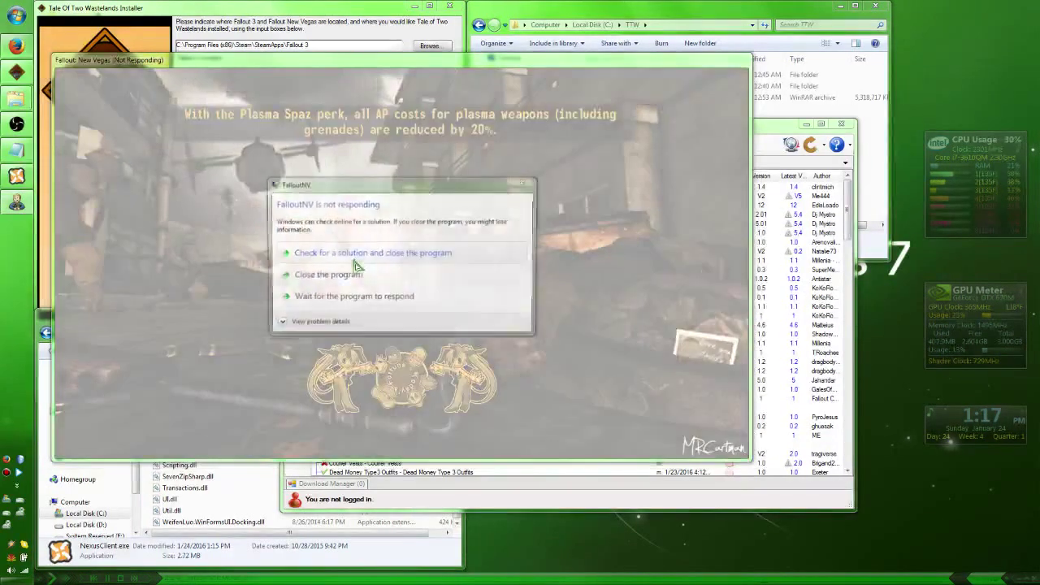
{"action": "left_click", "coordinate": [347, 299]}
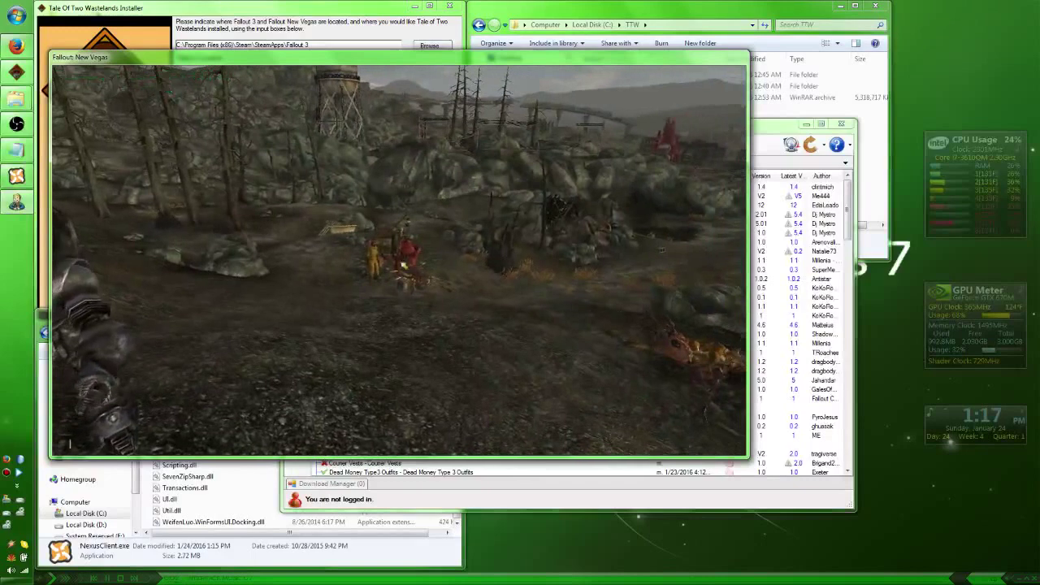
{"action": "type", "text": "coc goodsprings"}
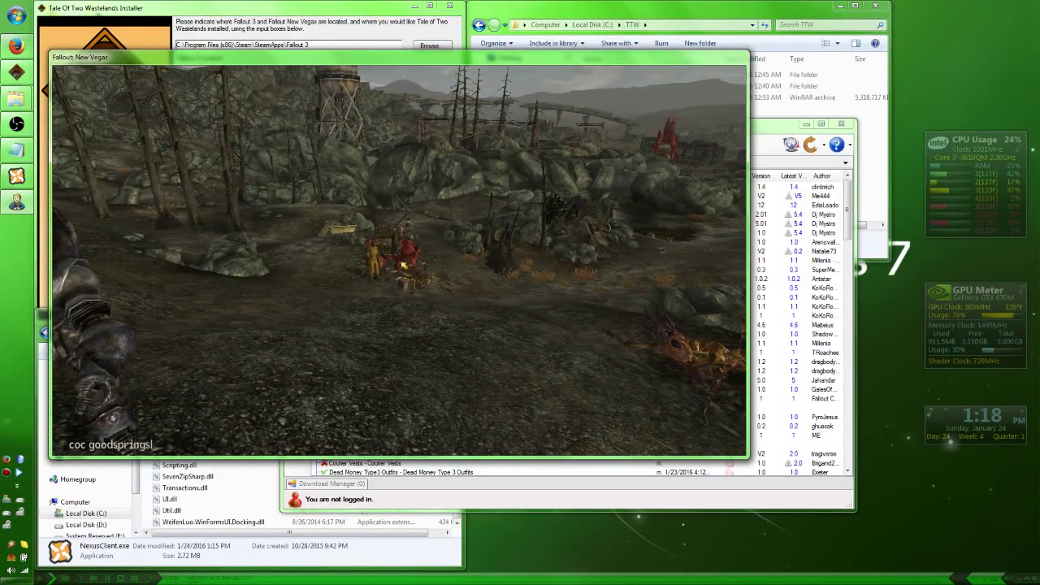
{"action": "key", "text": "Return"}
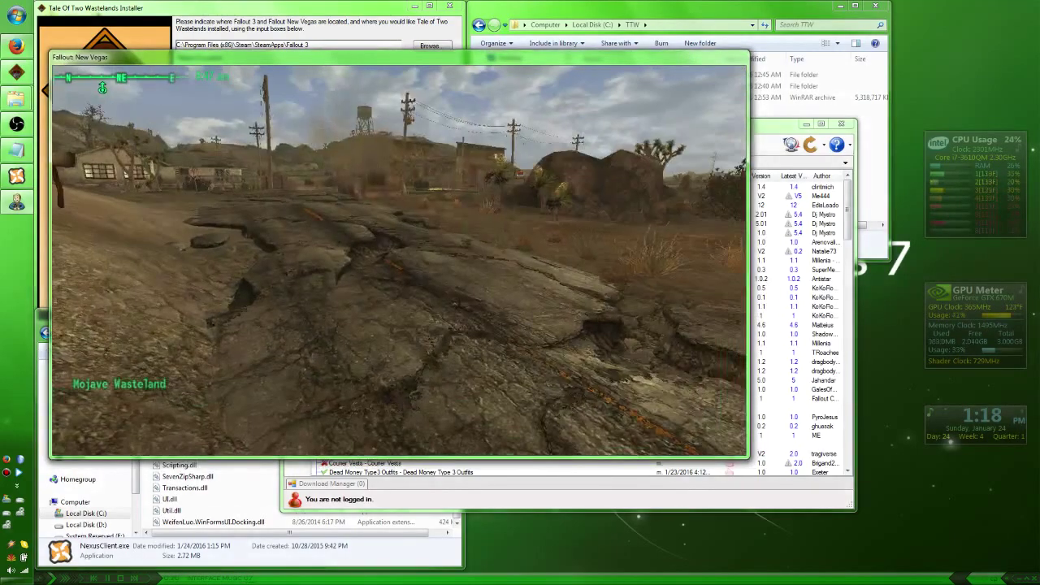
- Open and close the Pip-Boy in Goodsprings, and switch the game to third-person view
{"action": "key", "text": "Tab"}
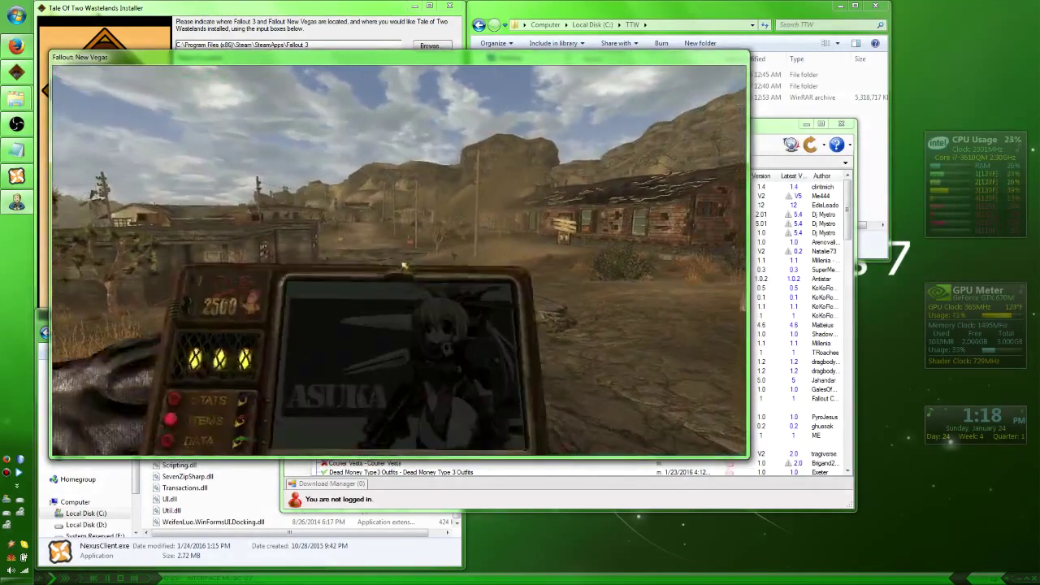
{"action": "key", "text": "Tab"}
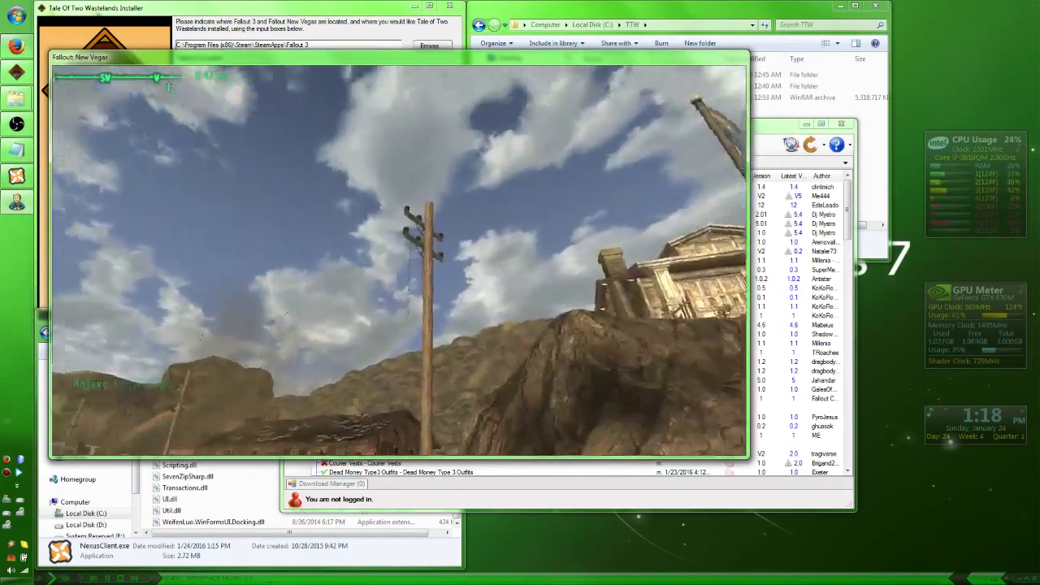
{"action": "key", "text": "f"}
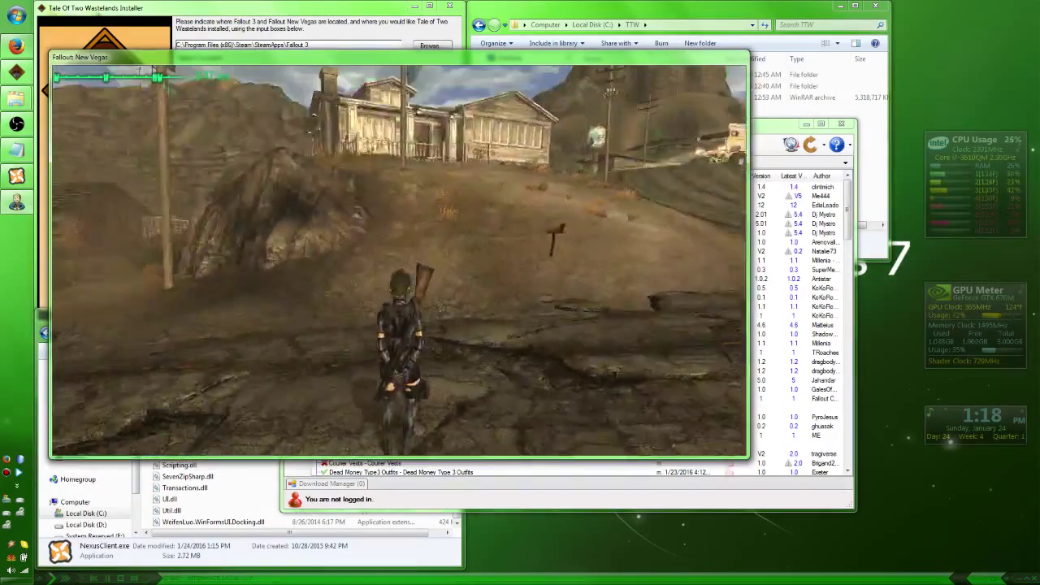